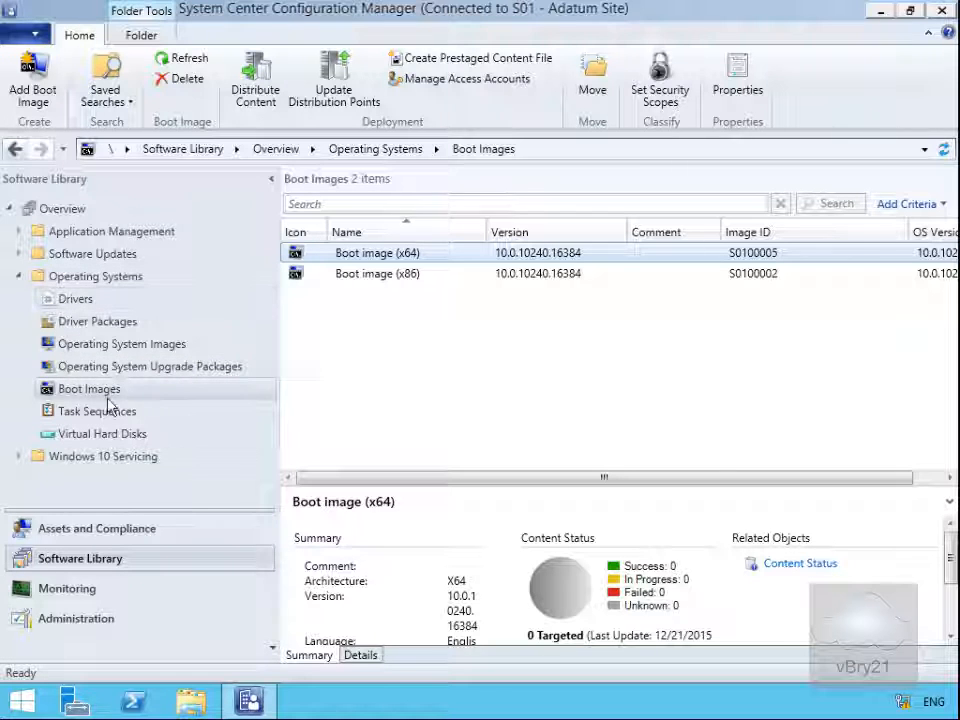
Step: Open Boot image (x64) properties, review its Images page, then its Drivers page
double_click(447, 261)
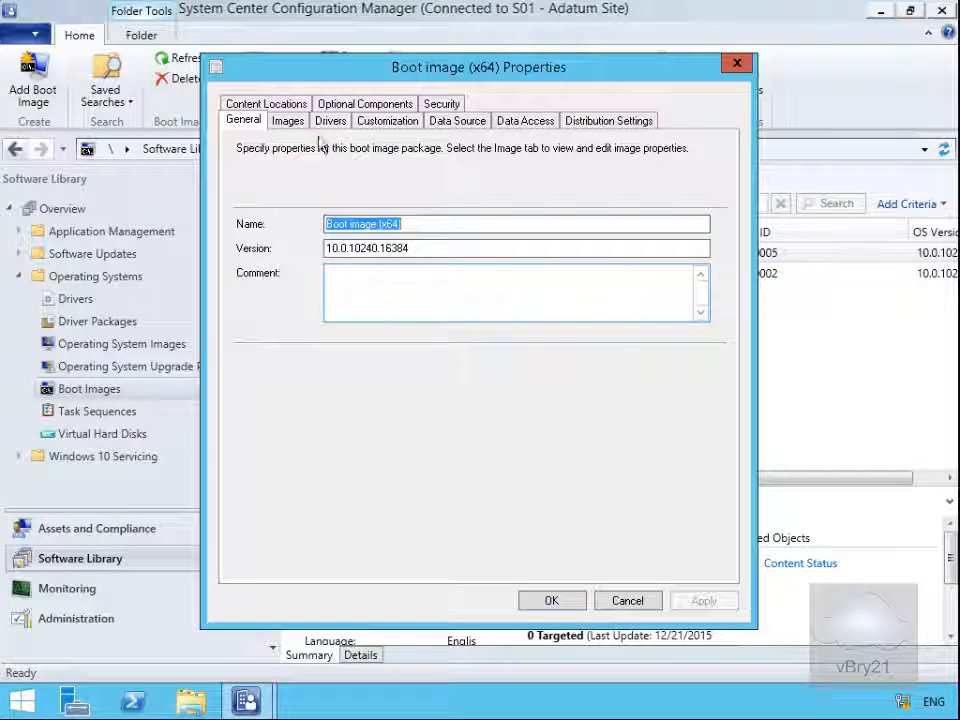
click(293, 123)
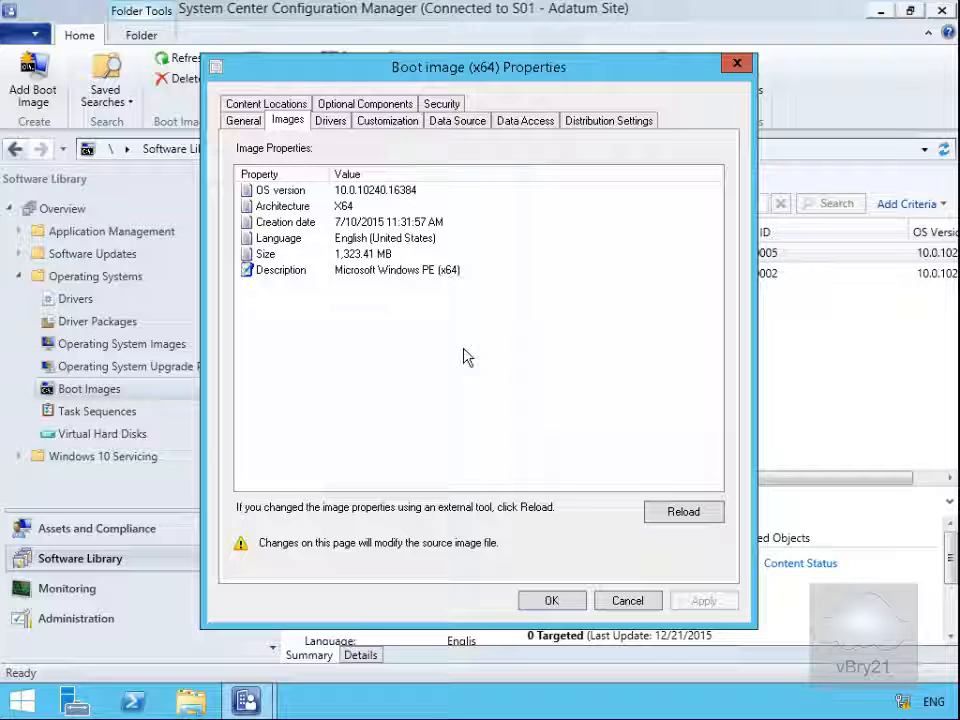
click(334, 121)
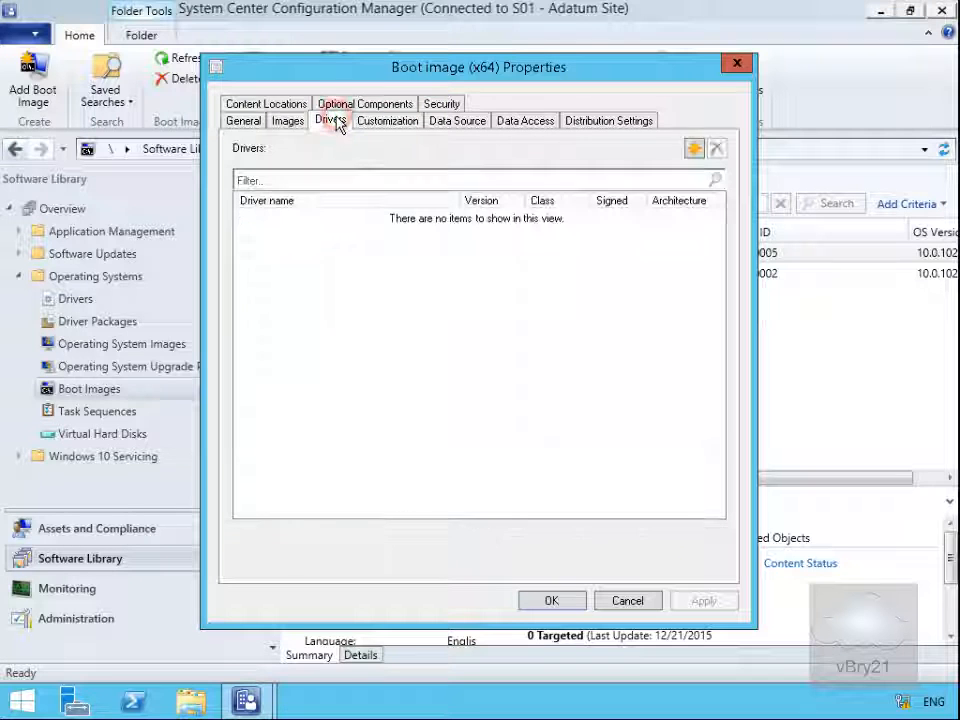
Step: Add the Microsoft Hyper-V Network Adapter driver, showing unsigned drivers, then view Customization
click(694, 148)
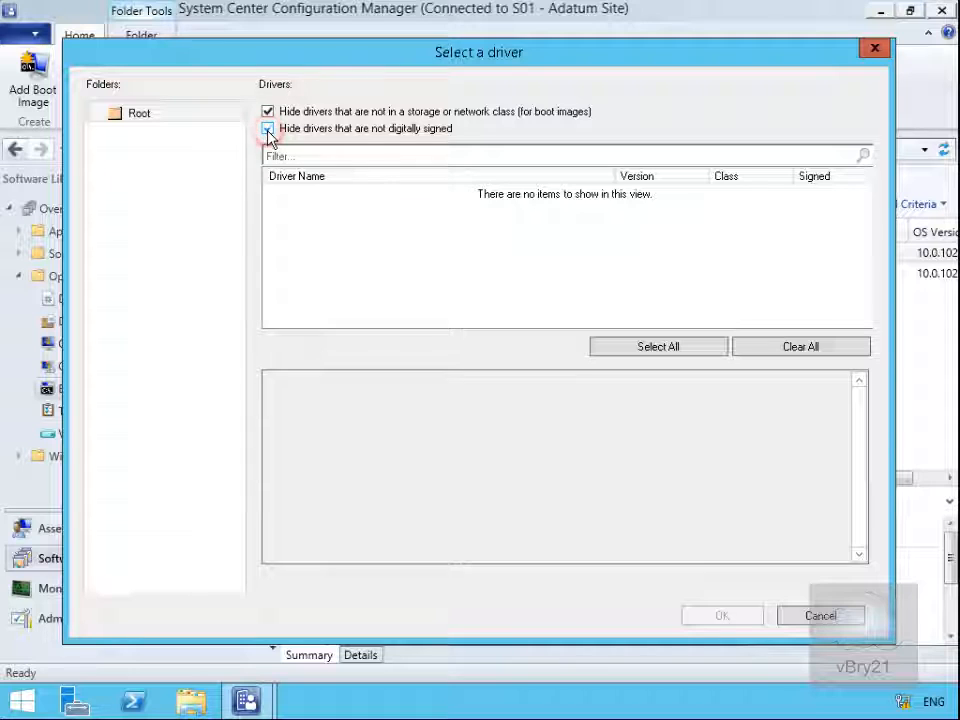
click(268, 129)
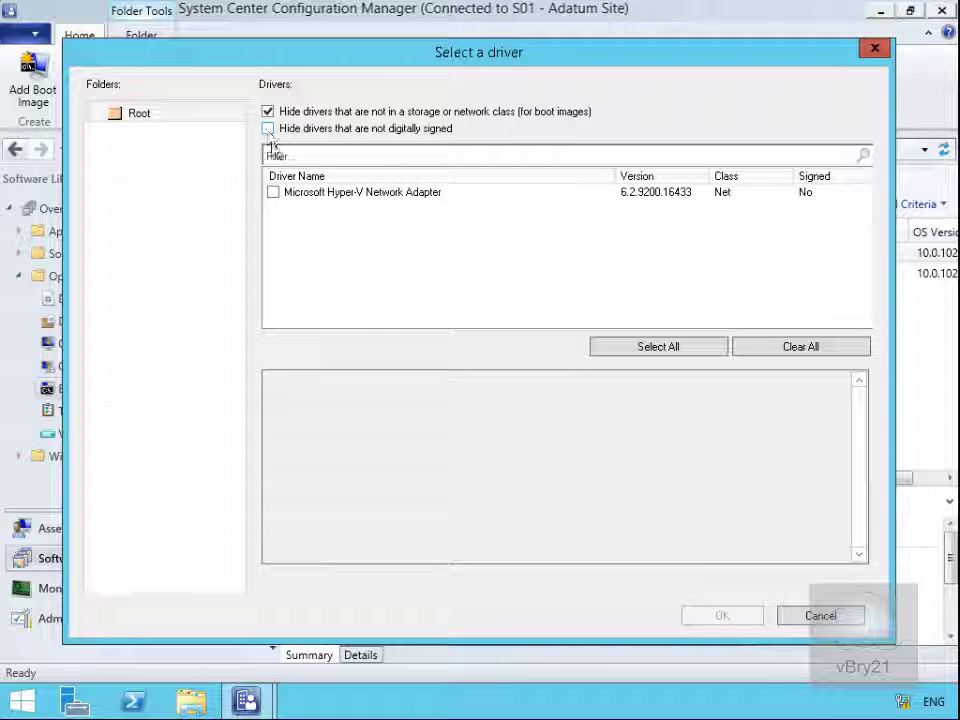
click(274, 192)
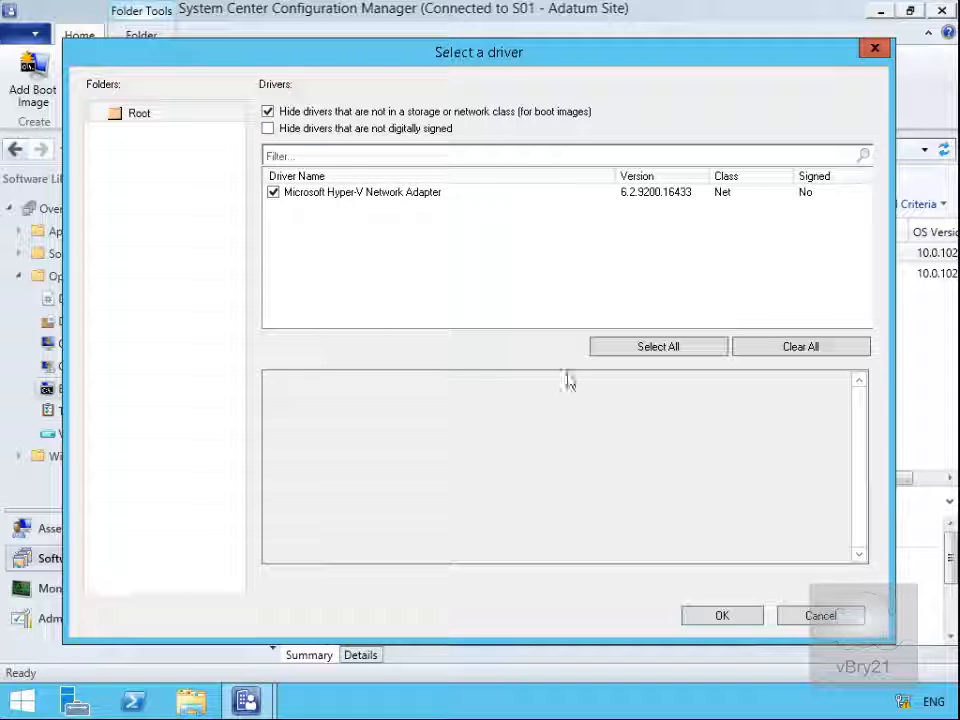
click(724, 617)
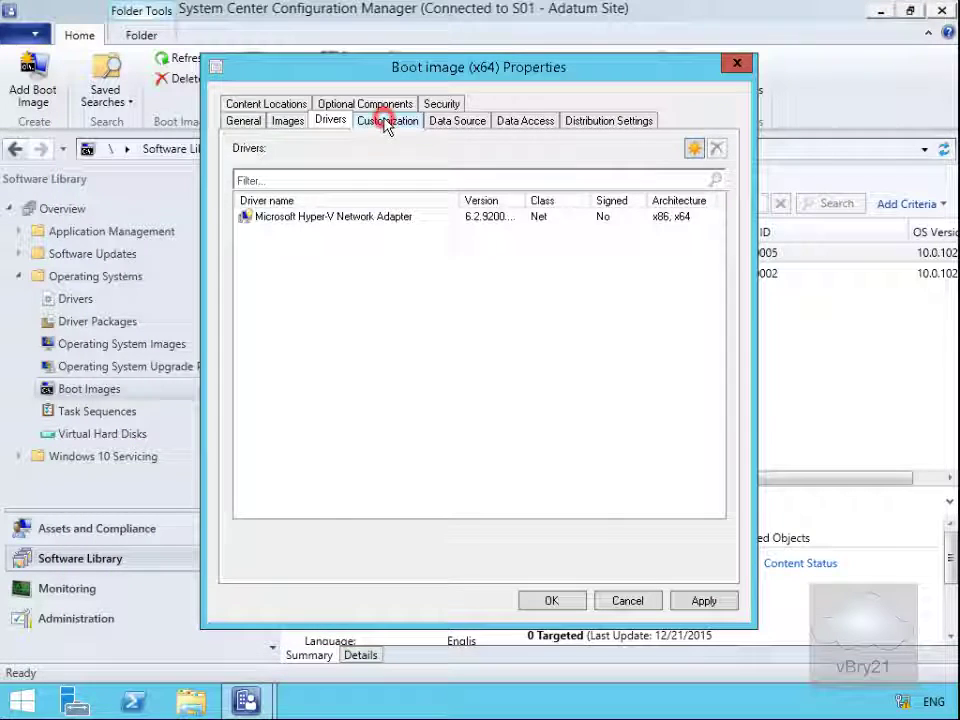
click(387, 122)
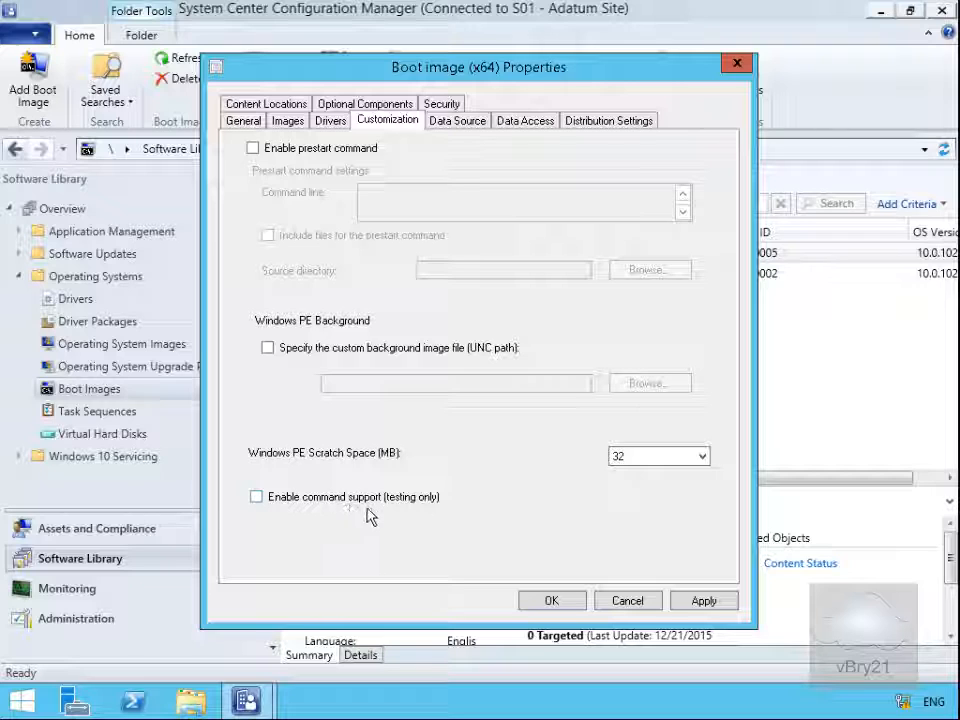
Step: Review the Data Source page showing the image path on LON-CFG
click(458, 121)
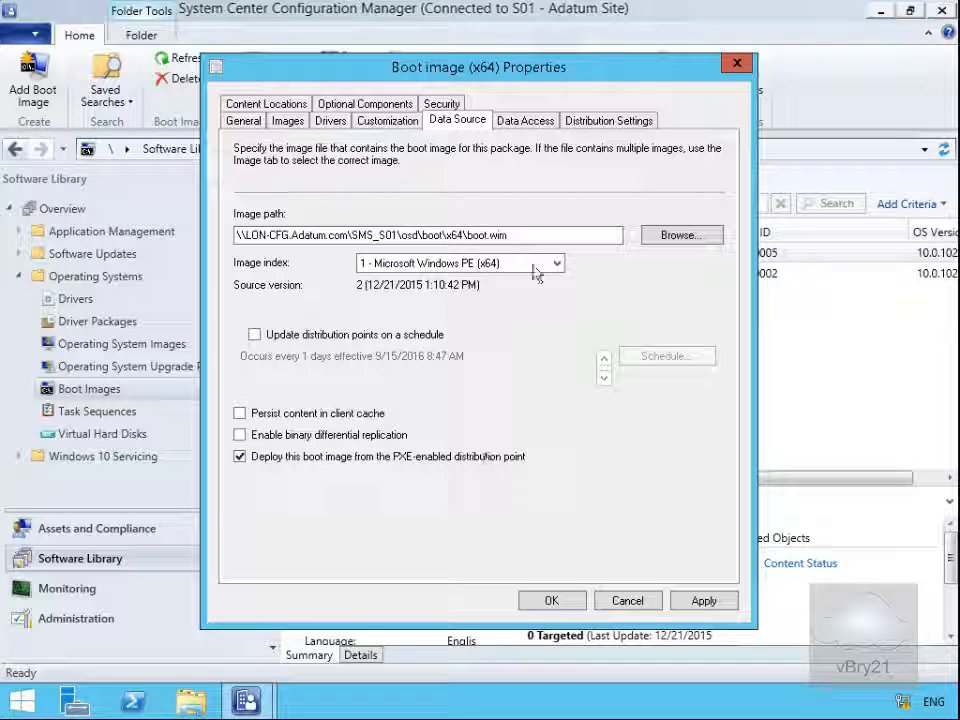
Step: Review Data Access, Distribution Settings and Content Locations, which list no distribution points
click(519, 128)
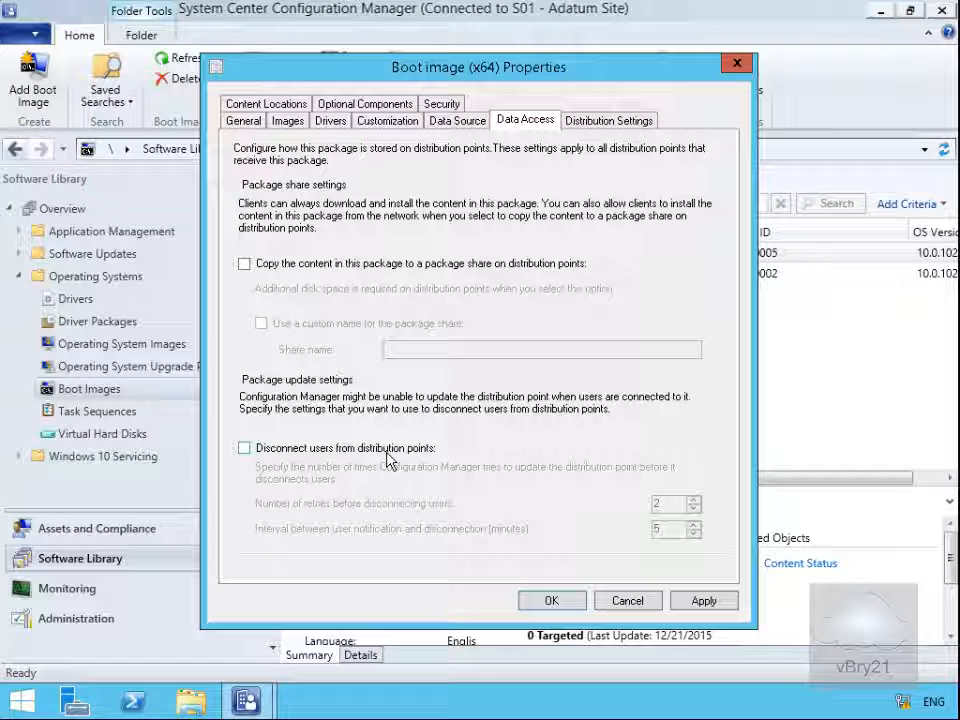
click(600, 126)
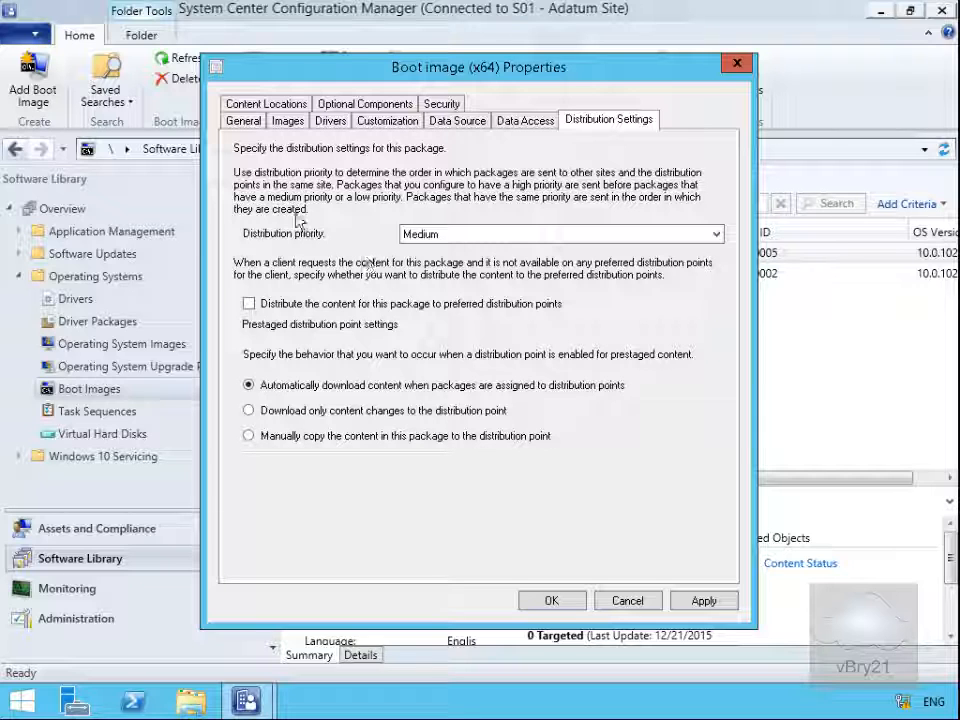
click(274, 104)
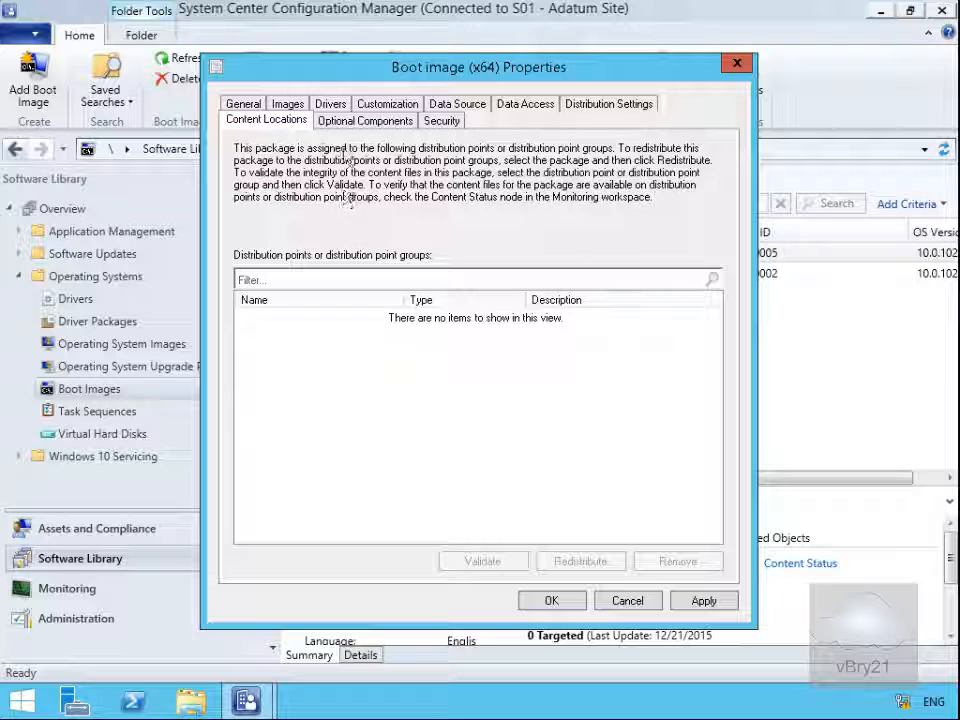
Step: Open the Select optional components list from the Optional Components page
click(346, 124)
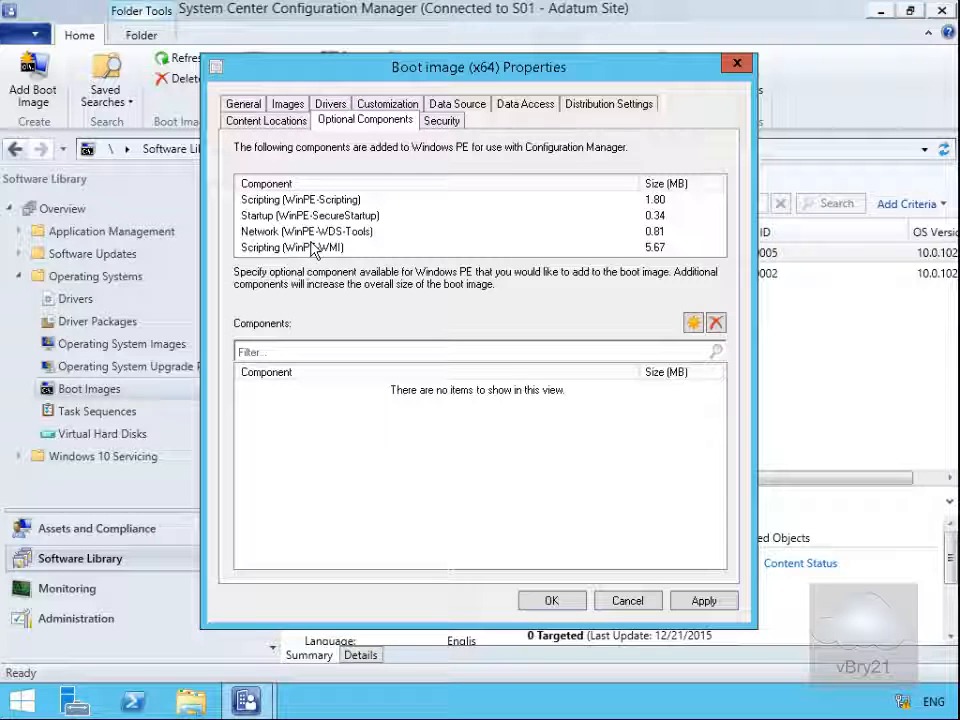
click(339, 203)
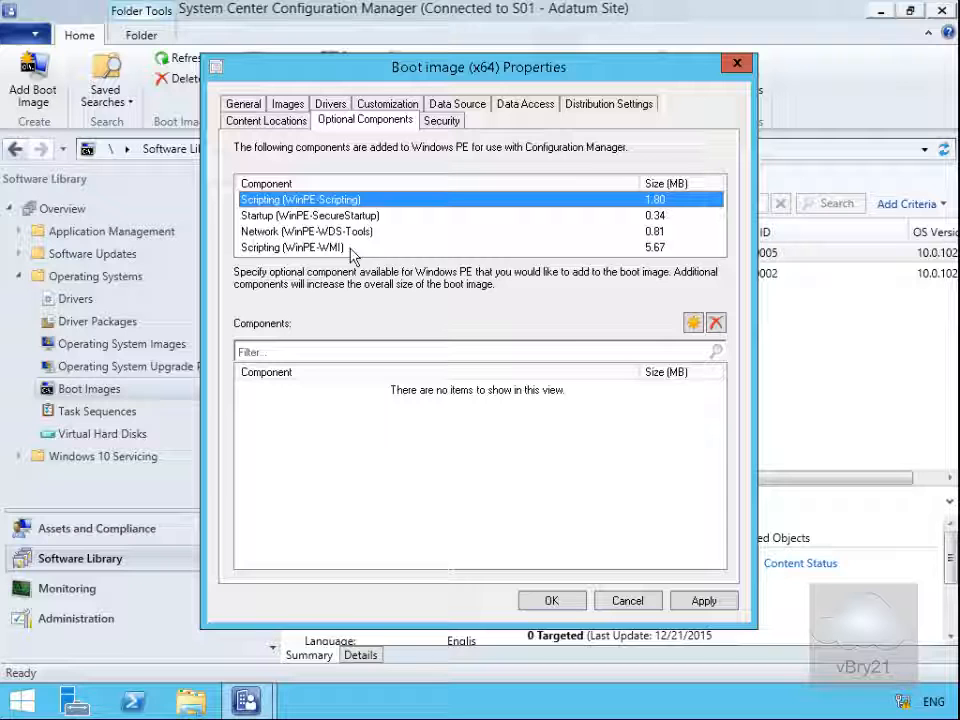
click(693, 322)
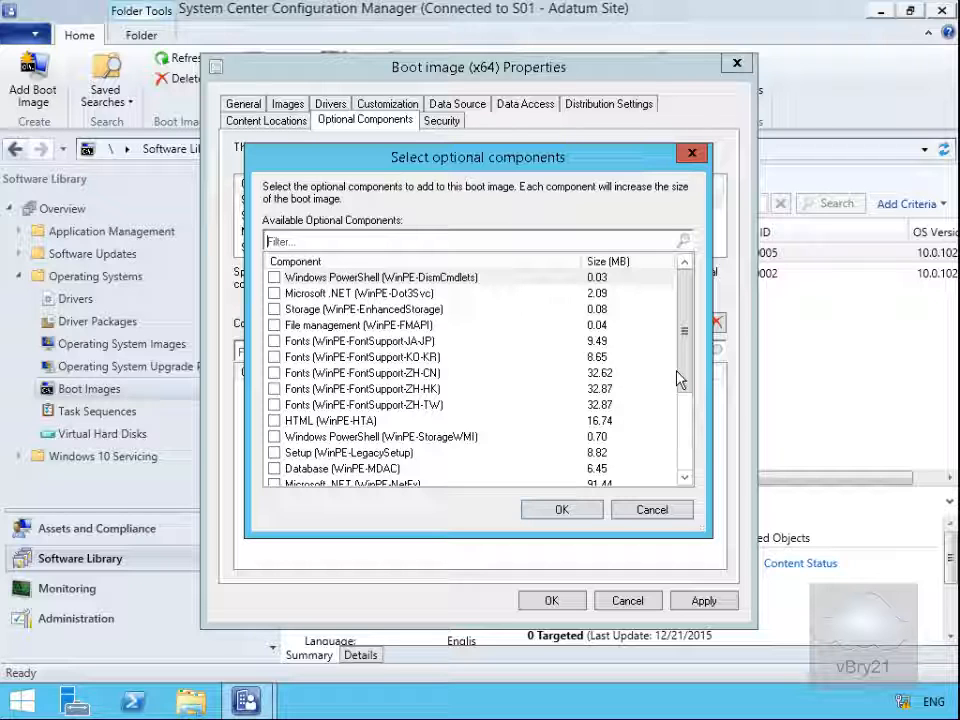
drag(684, 376, 690, 413)
Step: Add Windows PowerShell (WinPE-PowerShell) with its required WinPE-NetFx .NET component
click(275, 437)
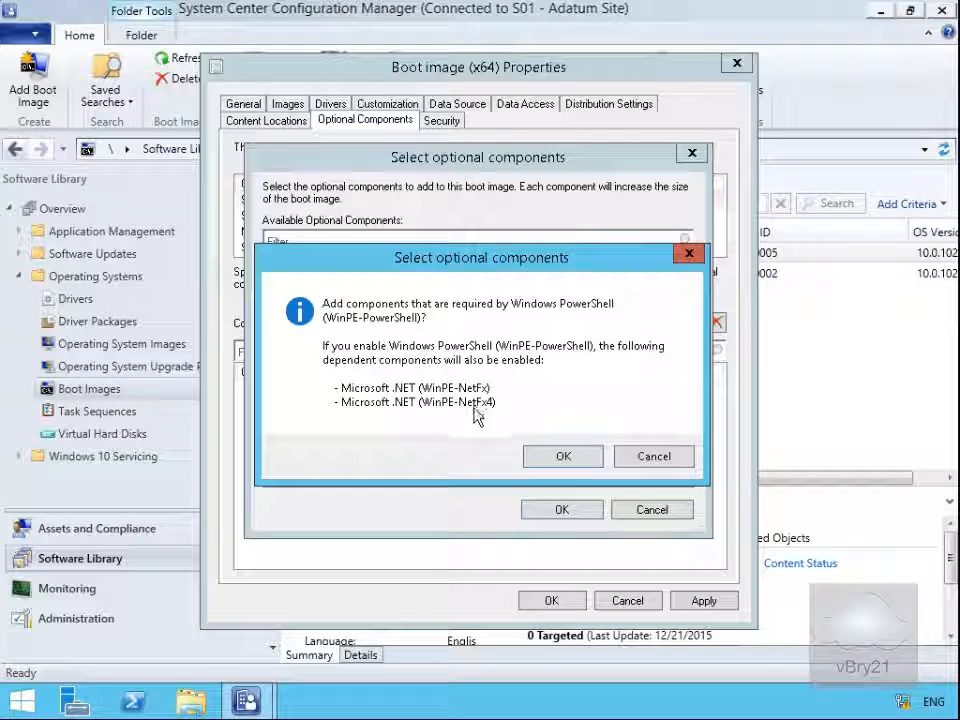
click(563, 456)
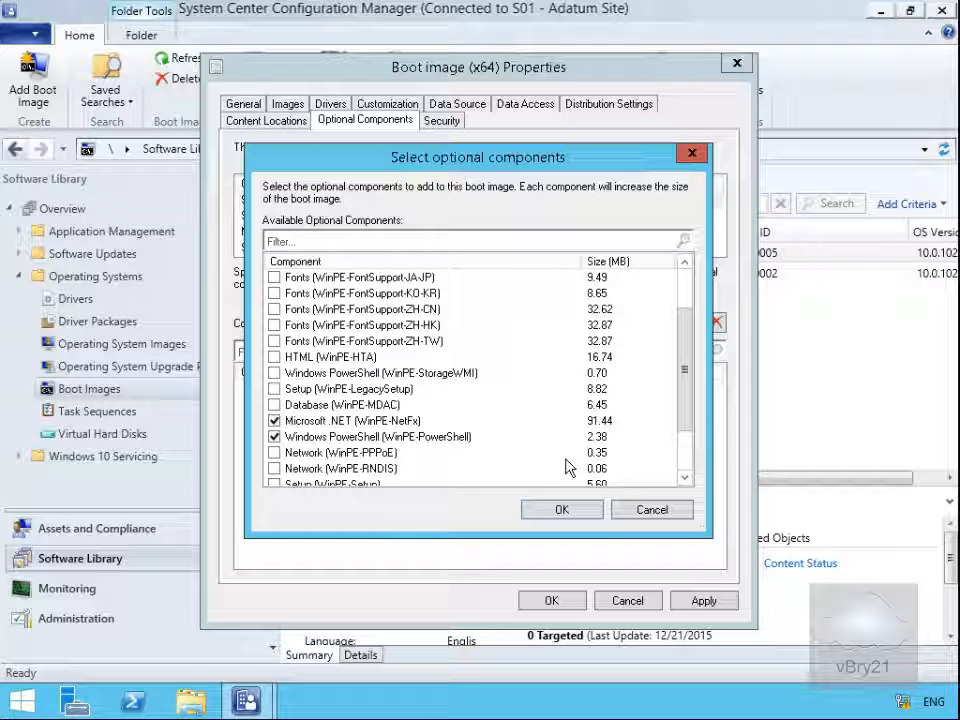
click(581, 510)
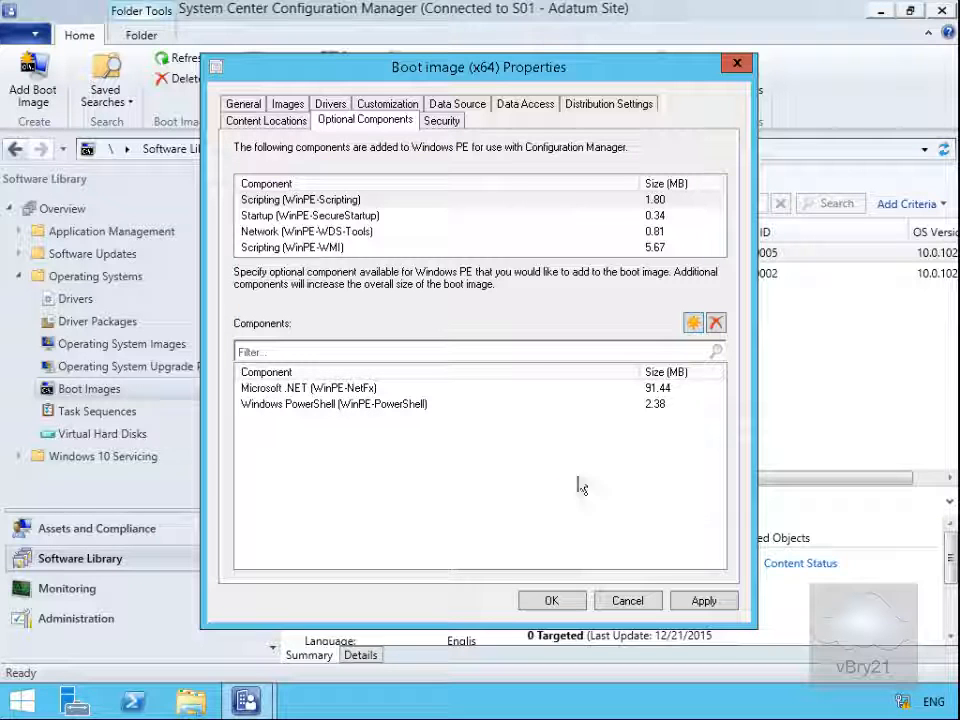
Step: Review Security permissions, save the boot image changes and agree to update distribution points
click(454, 123)
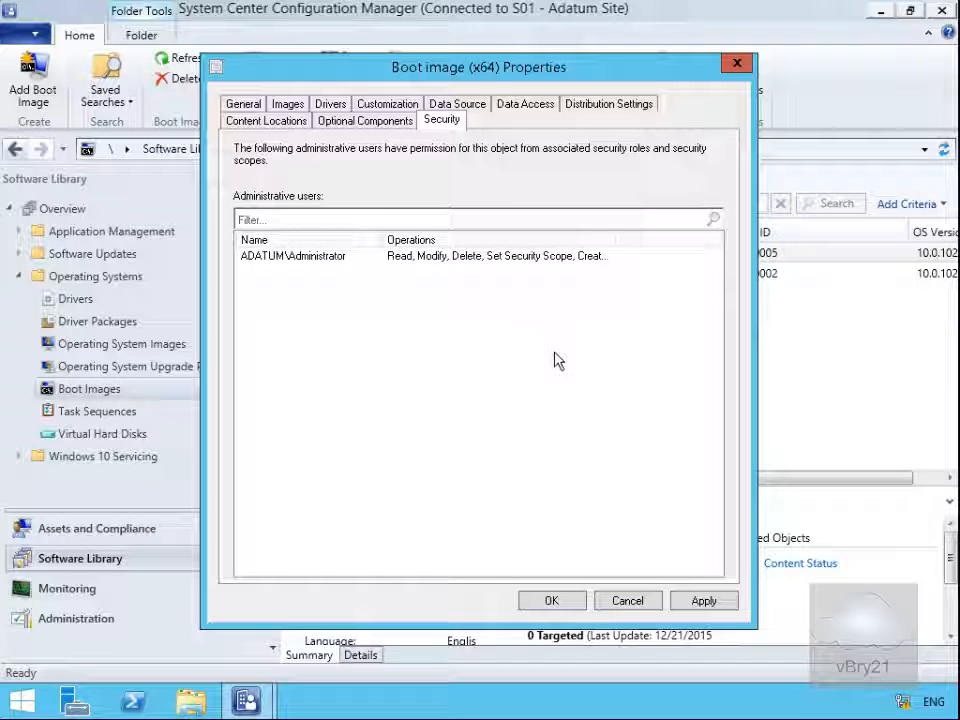
click(551, 601)
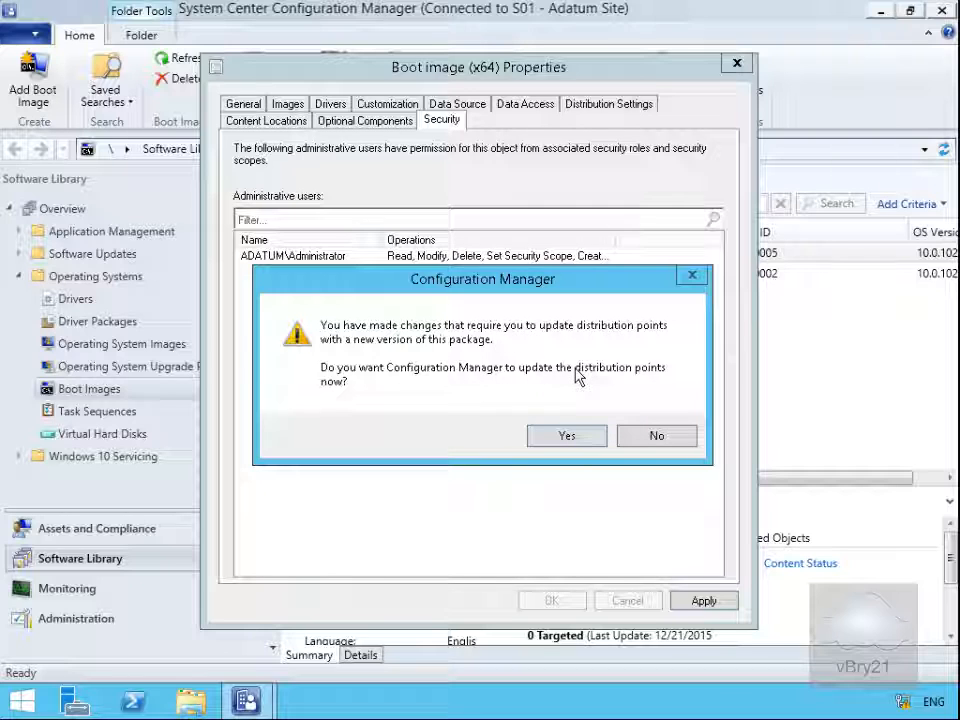
click(584, 439)
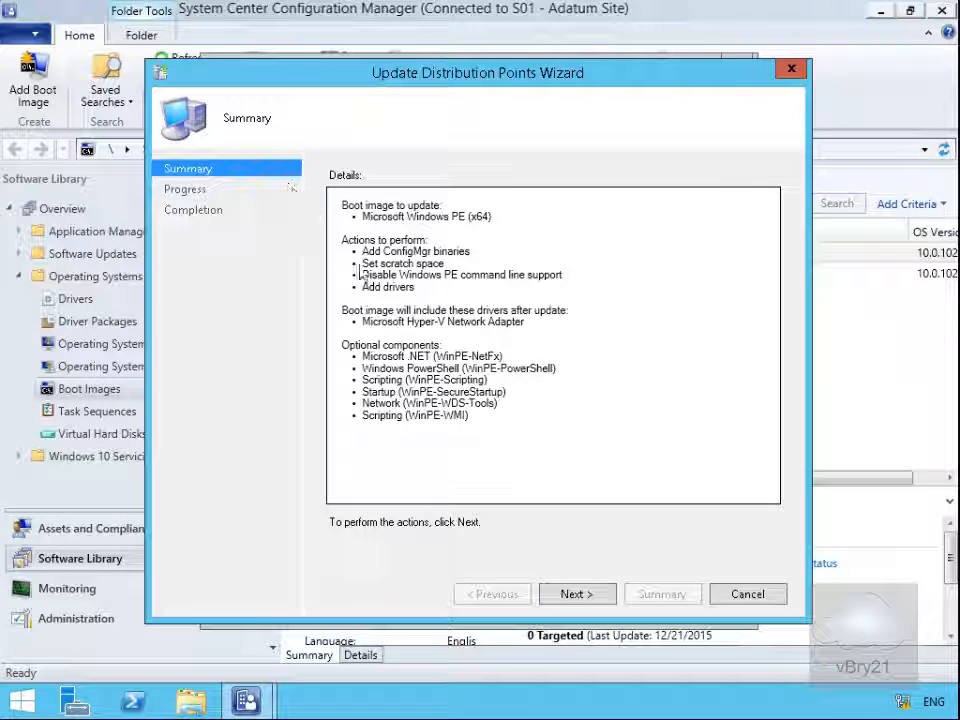
Step: Run the Update Distribution Points Wizard to completion and close it
click(563, 598)
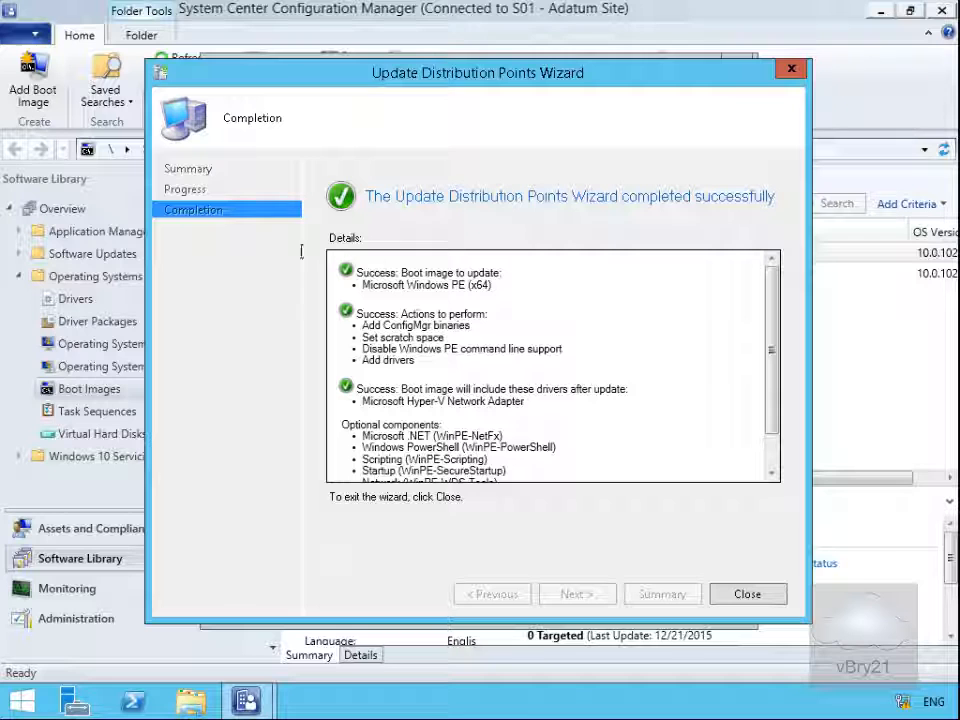
click(737, 598)
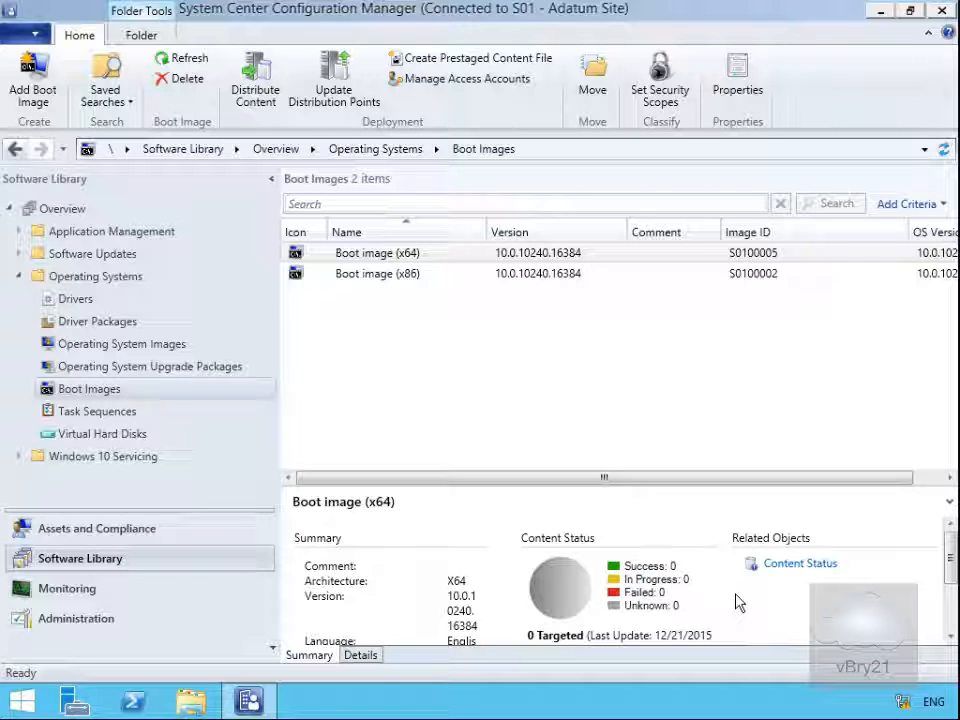
Step: Start the Distribute Content wizard for Boot image (x64)
click(414, 256)
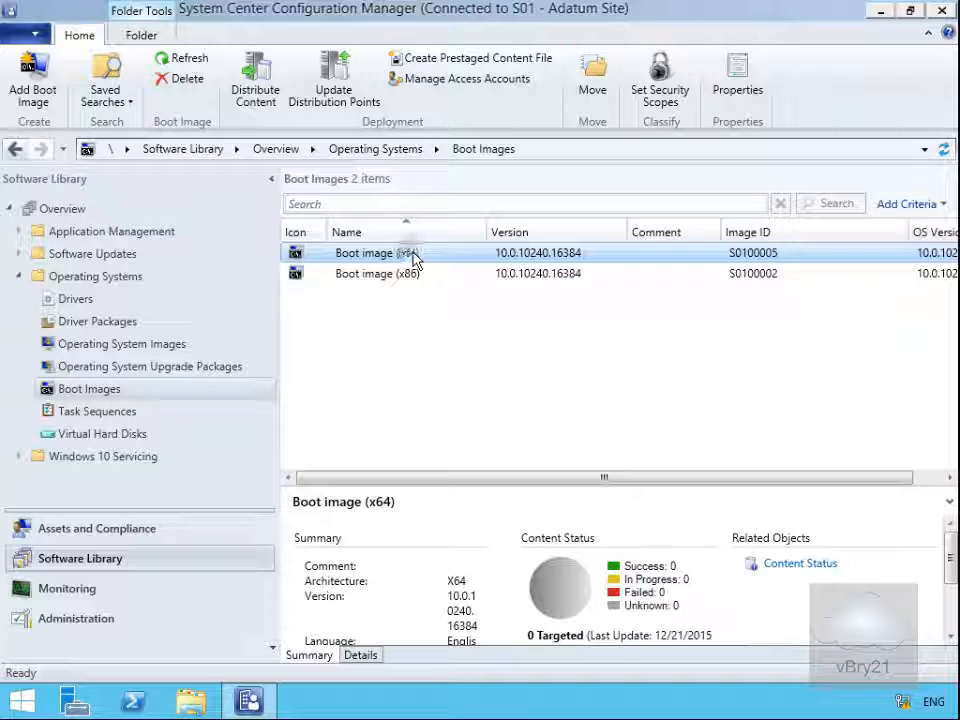
right_click(414, 257)
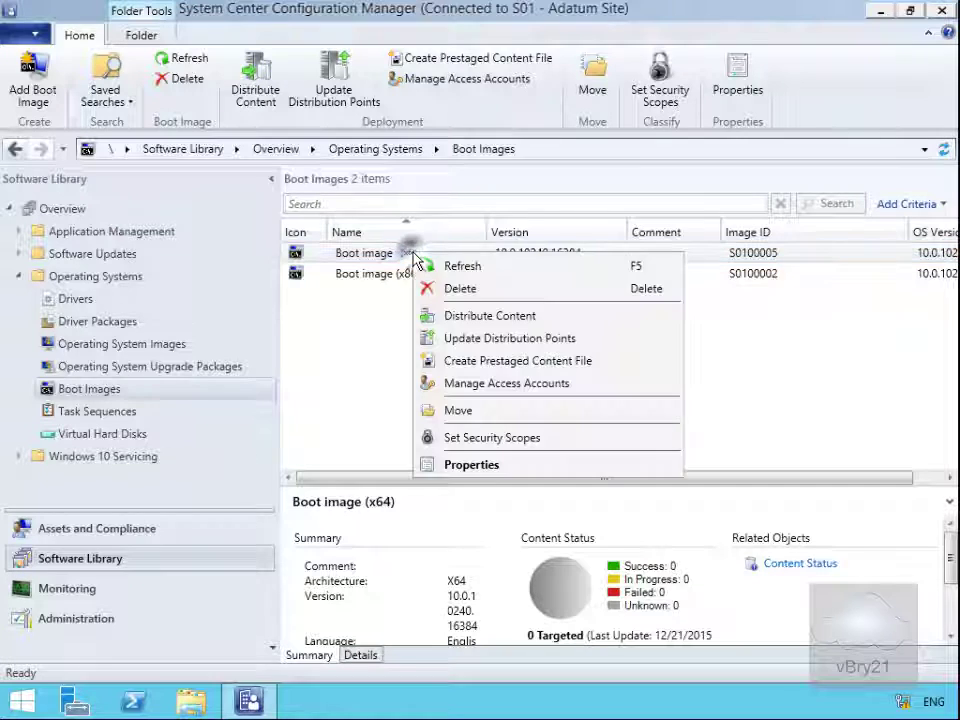
click(455, 316)
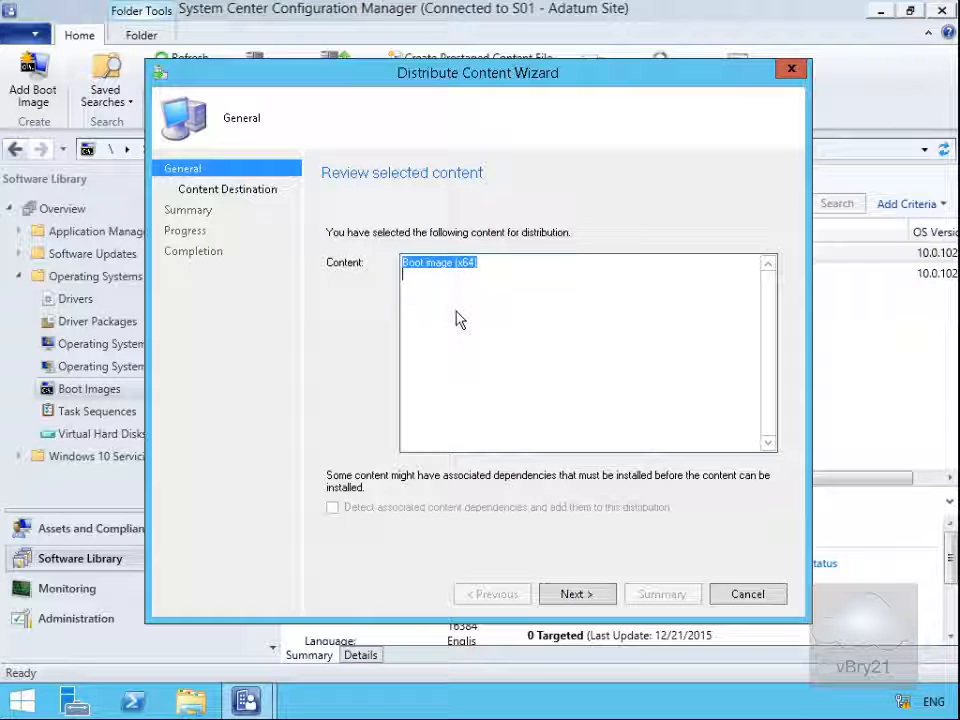
Step: Add distribution point LON-CFG.ADATUM.COM as the content destination
click(573, 597)
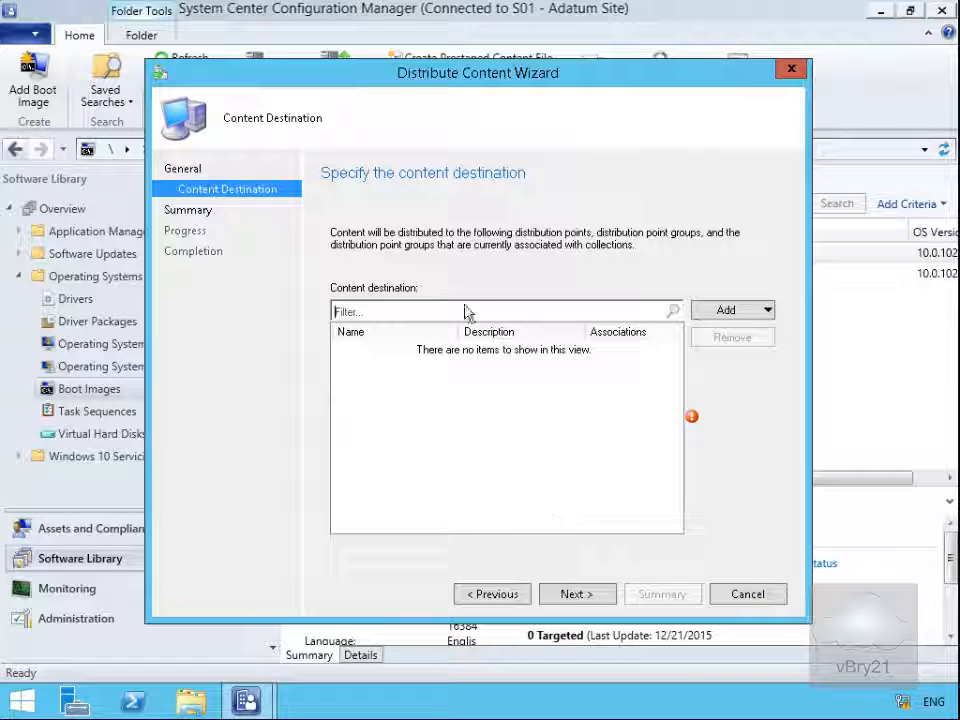
click(699, 311)
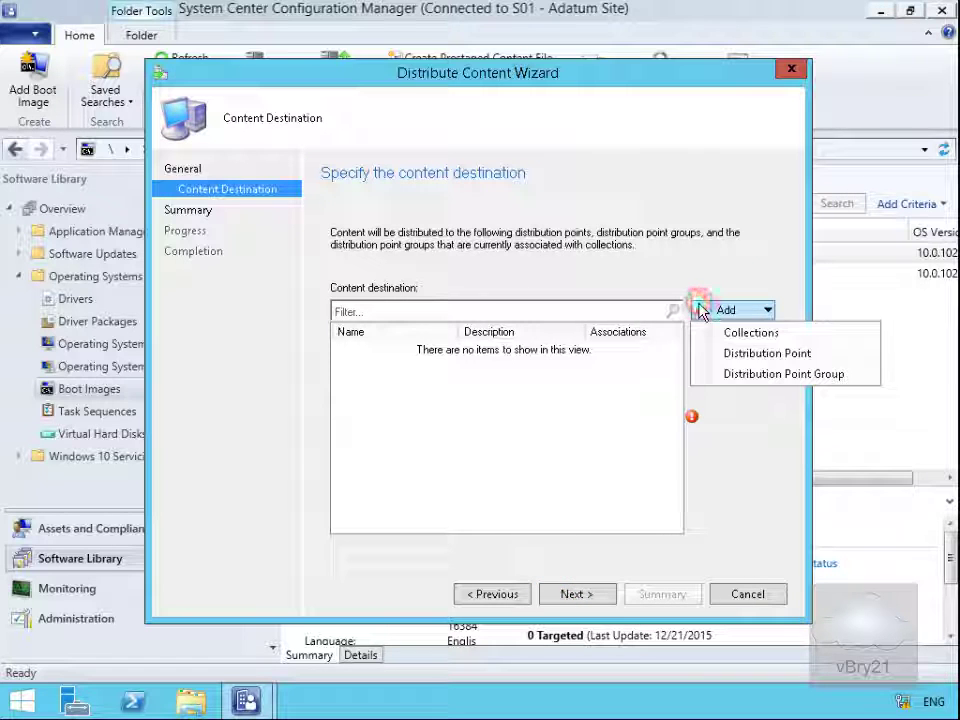
click(724, 354)
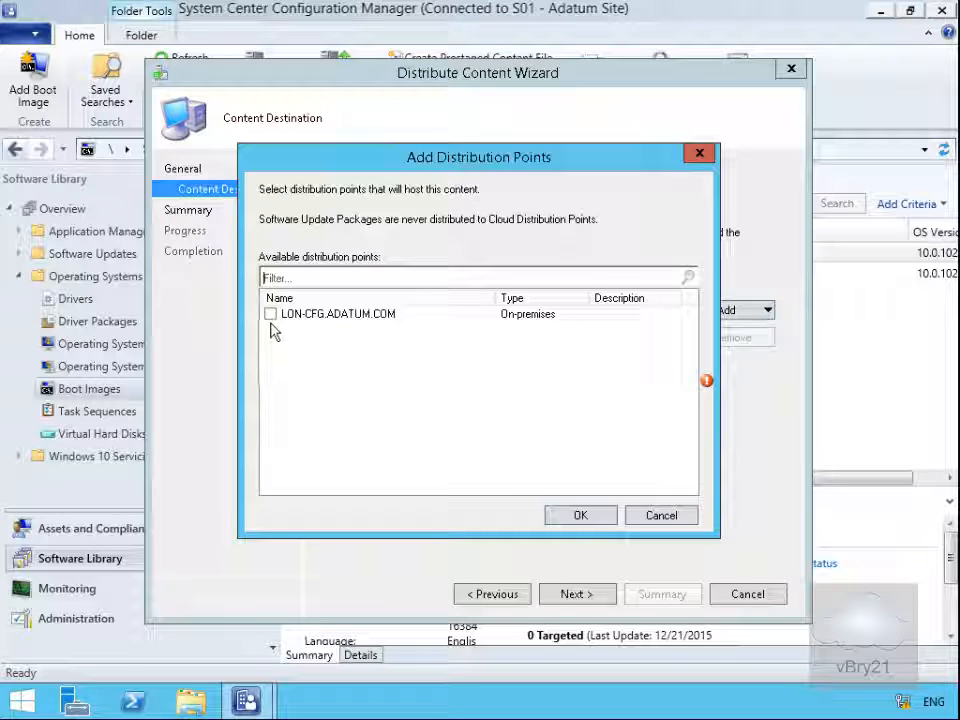
click(270, 315)
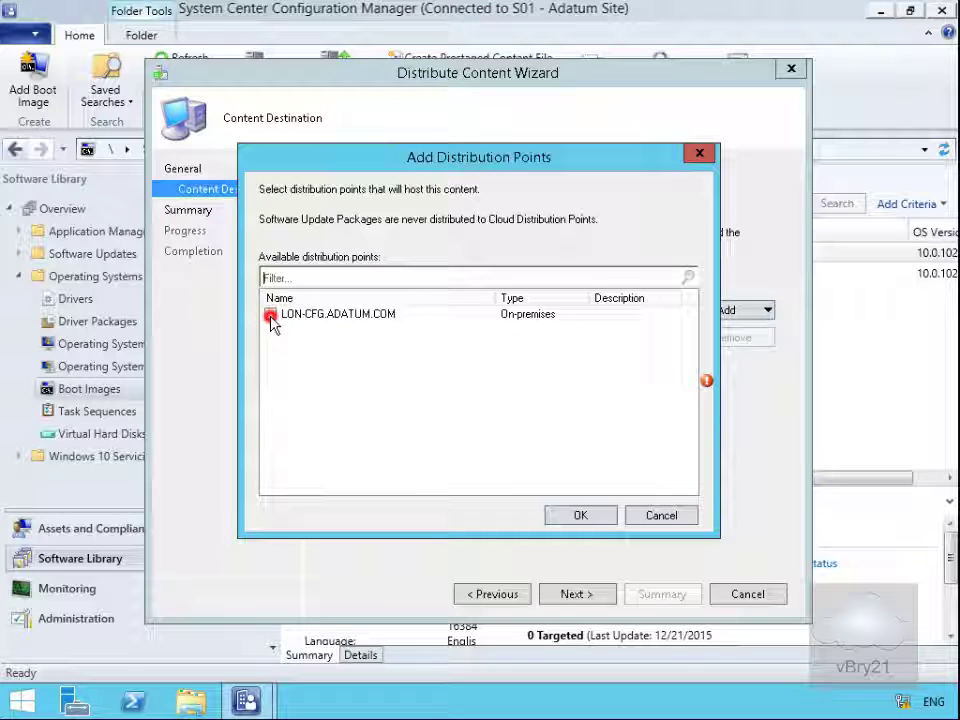
click(553, 517)
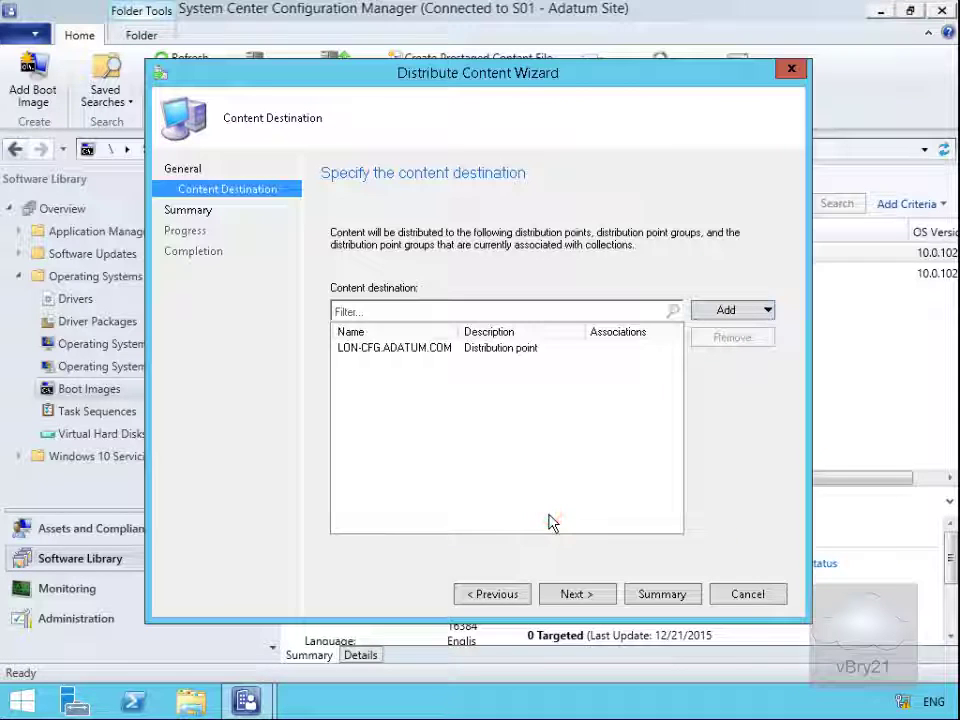
Step: Complete the distribution of Boot image (x64) and close the wizard
click(576, 594)
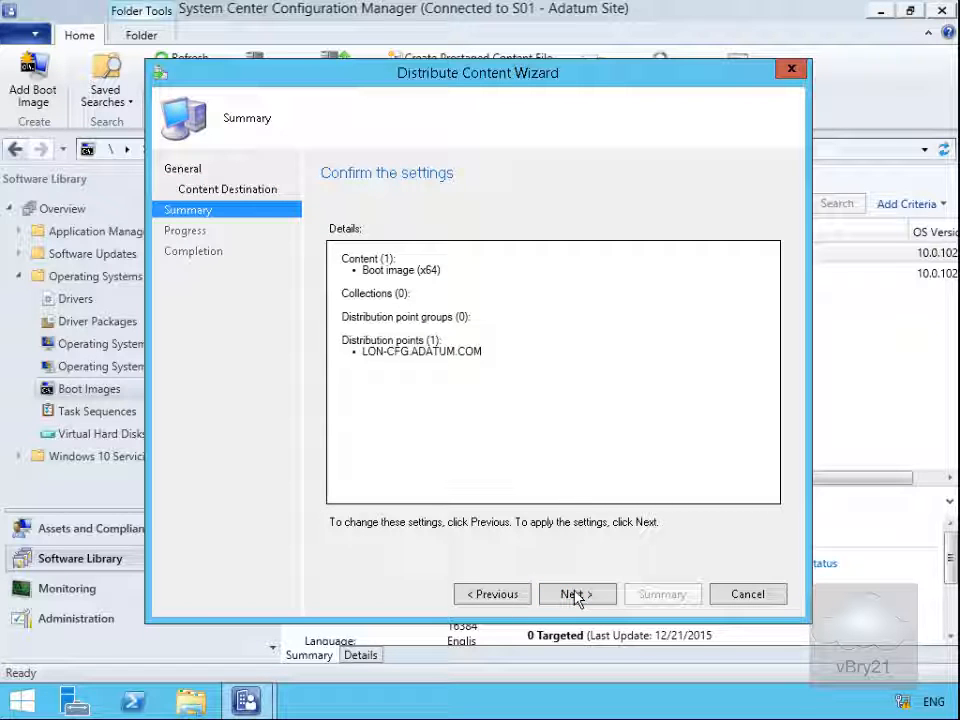
click(576, 597)
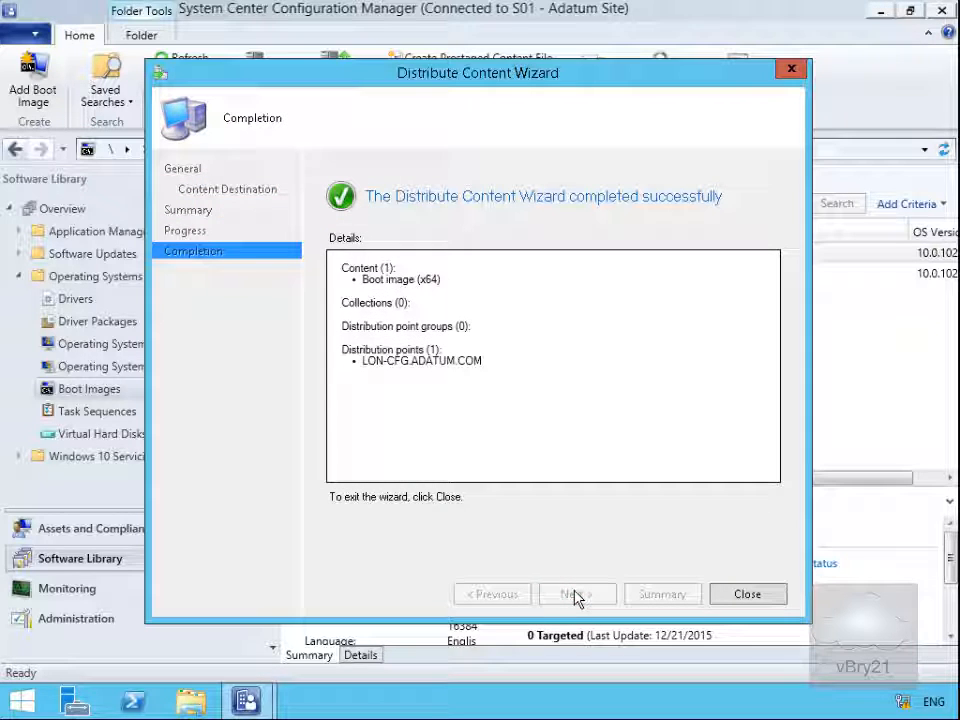
click(722, 594)
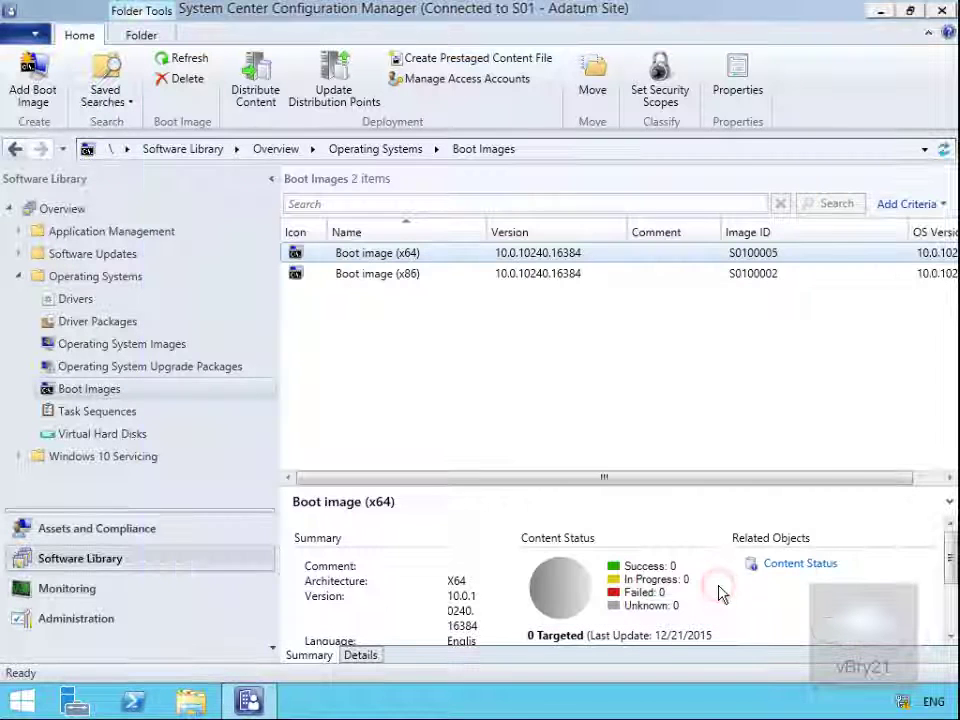
Step: Select Boot image (x64) to check its content status on the distribution point
click(383, 258)
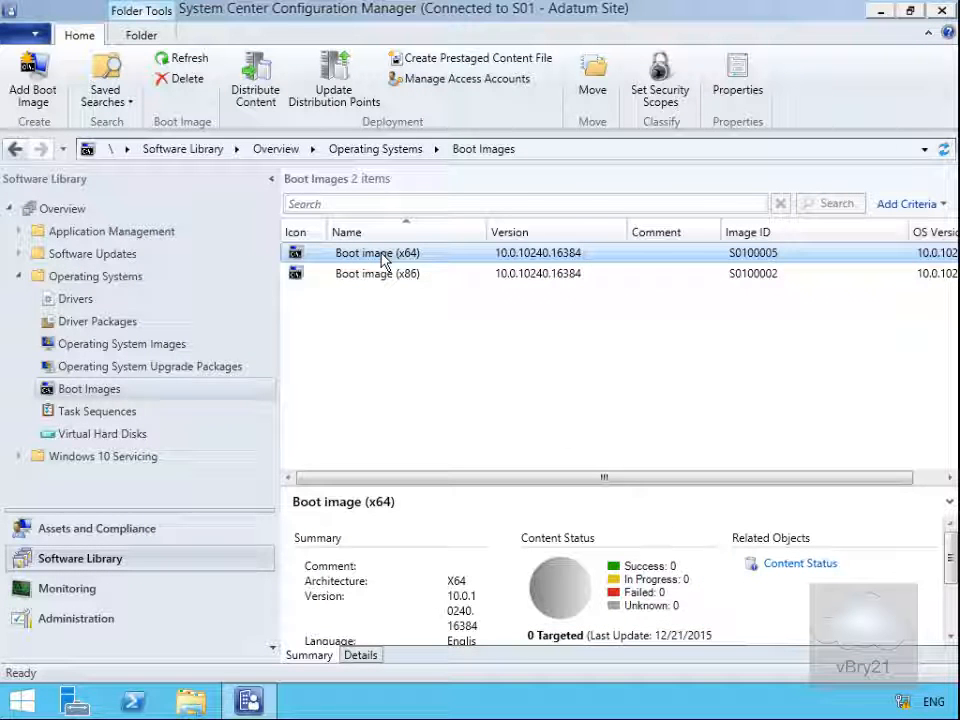